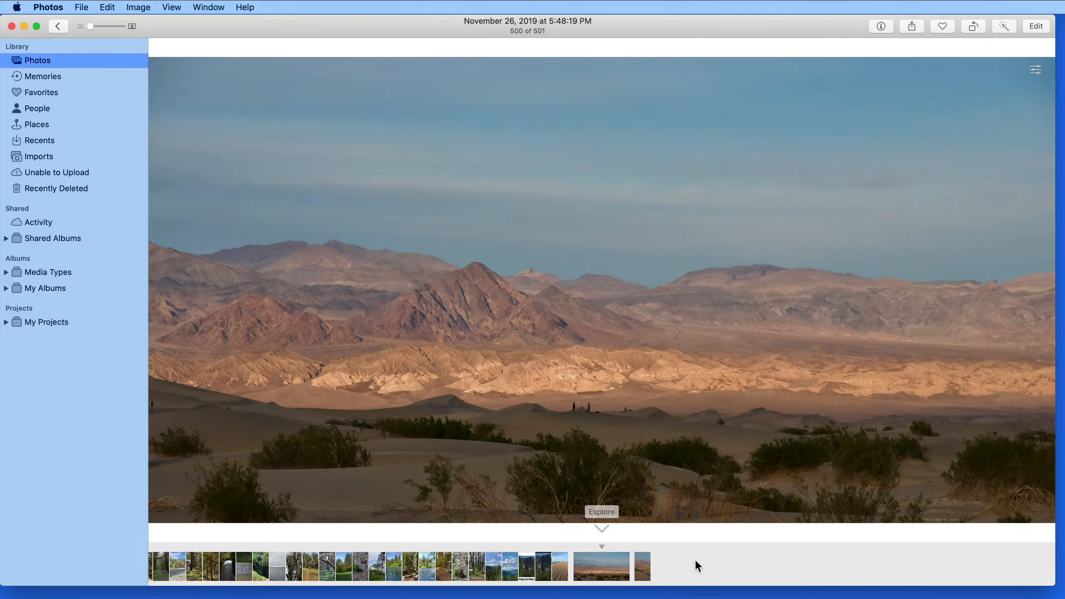
# Open the desert dunes photo for editing and send it to the Luminar 4 extension
pyautogui.click(1035, 27)
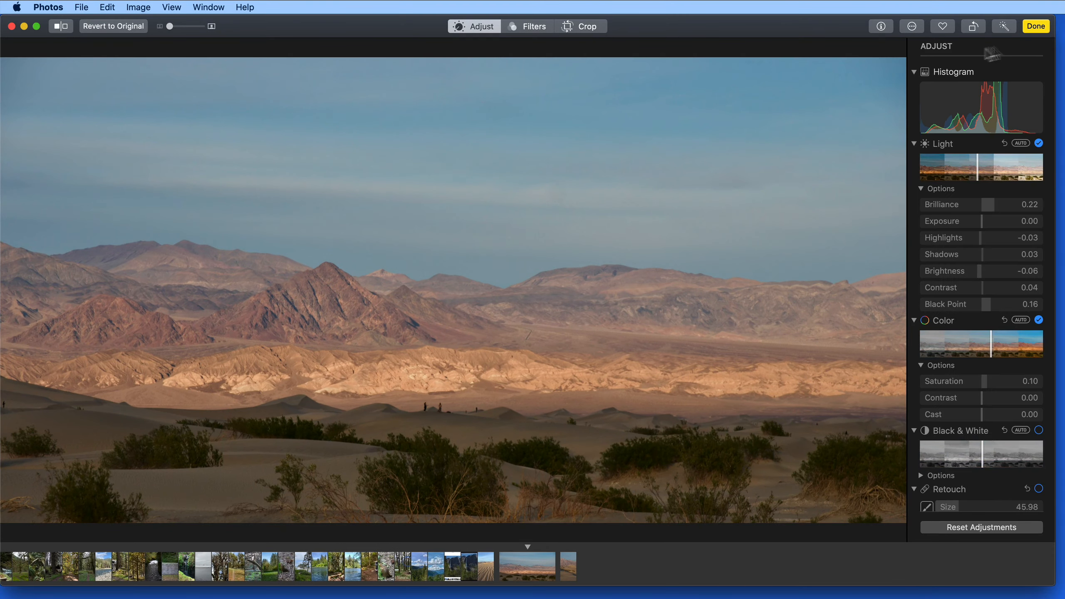
pyautogui.click(912, 26)
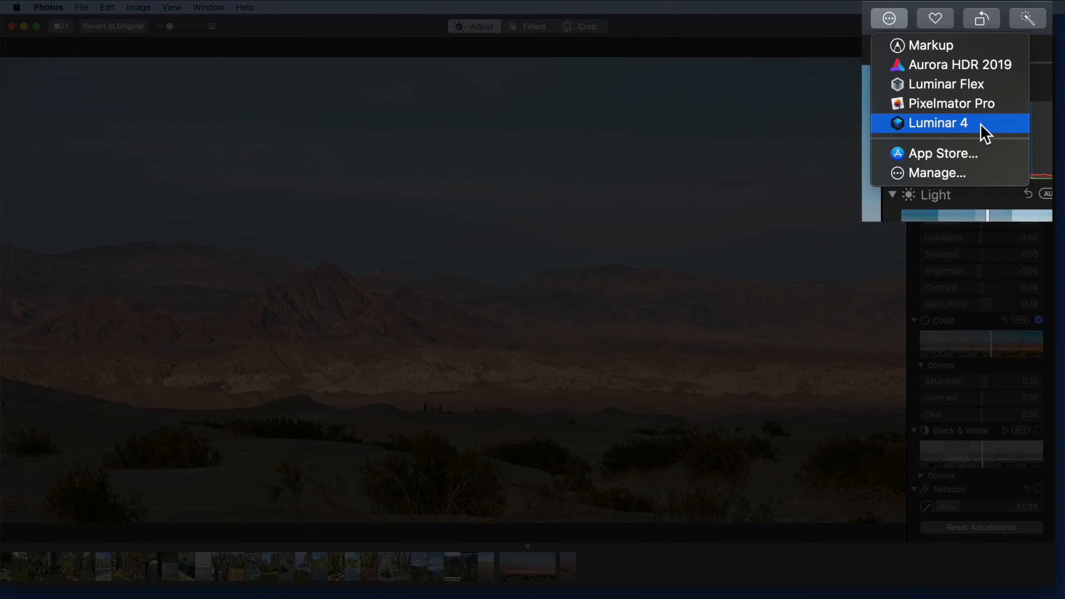
pyautogui.click(981, 124)
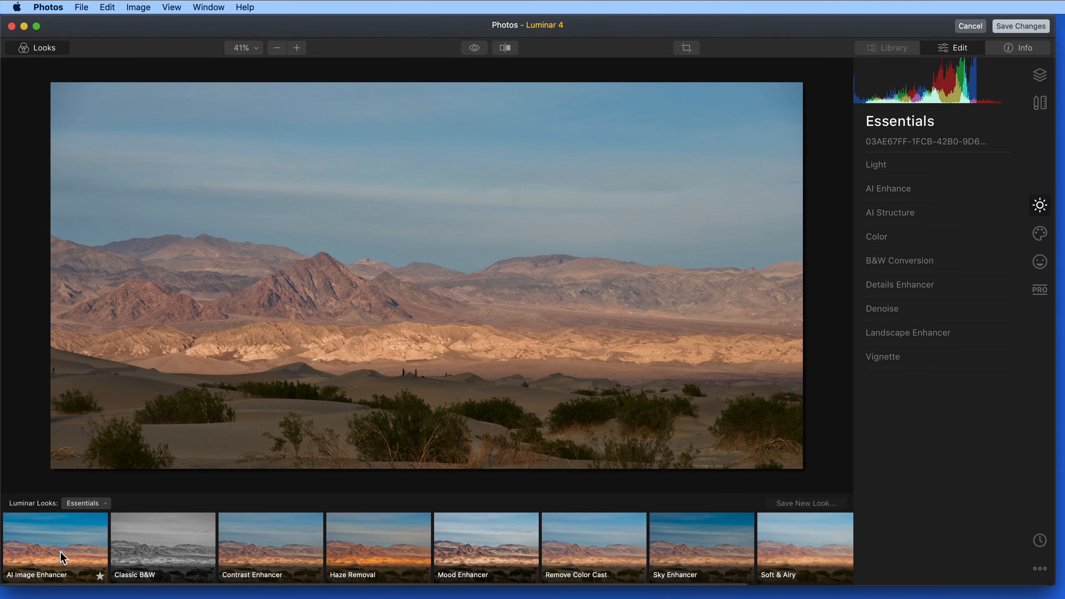
# Apply the AI Image Enhancer look at an amount of 52 and raise AI Sky Enhancer under AI Enhance
pyautogui.click(60, 552)
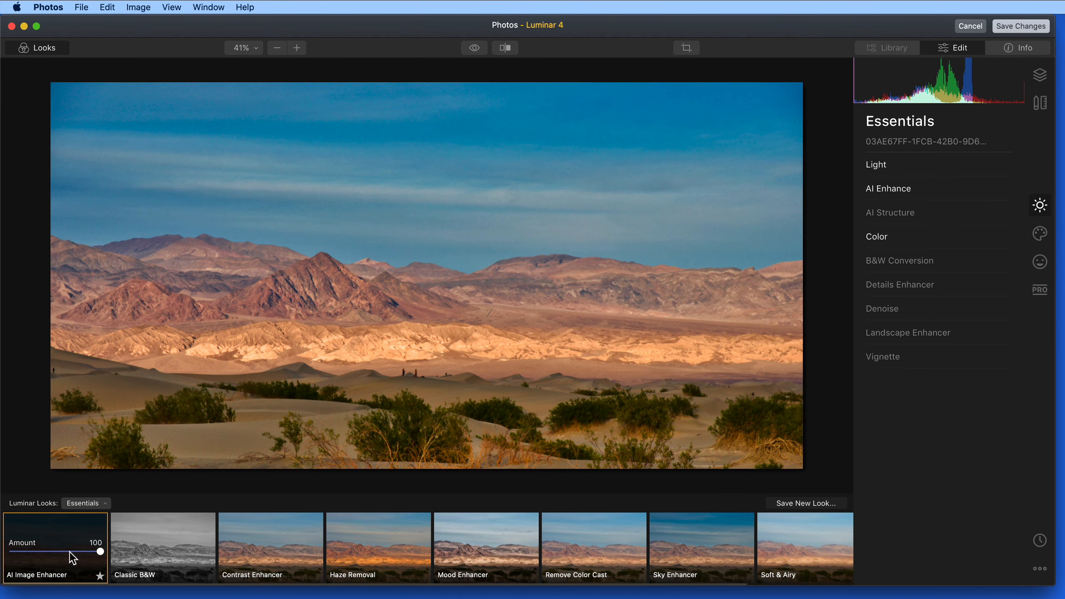
pyautogui.click(70, 552)
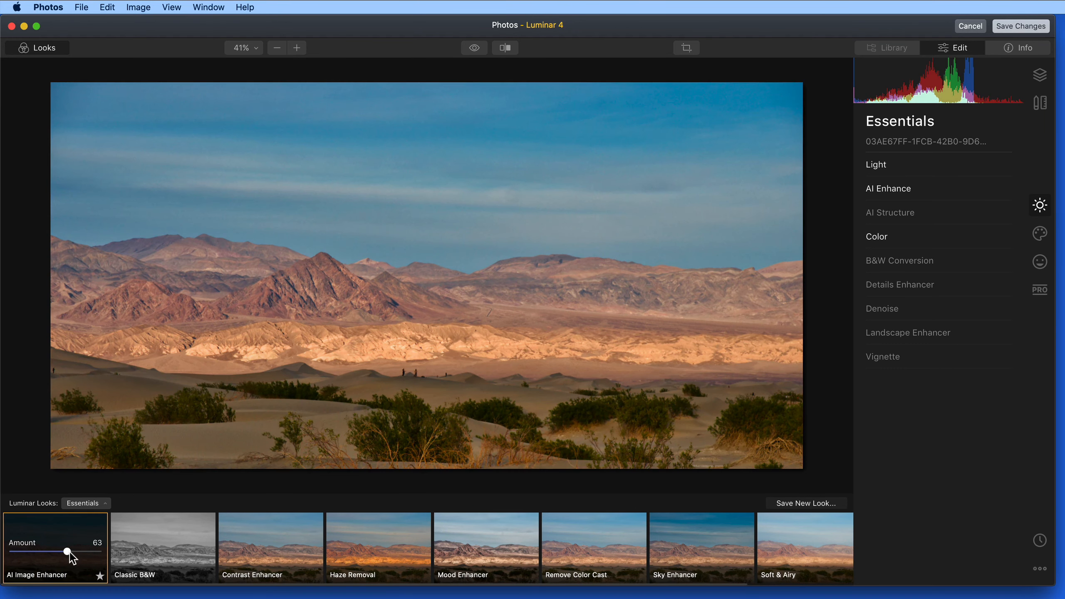
pyautogui.moveTo(70, 552); pyautogui.dragTo(57, 551)
pyautogui.click(971, 193)
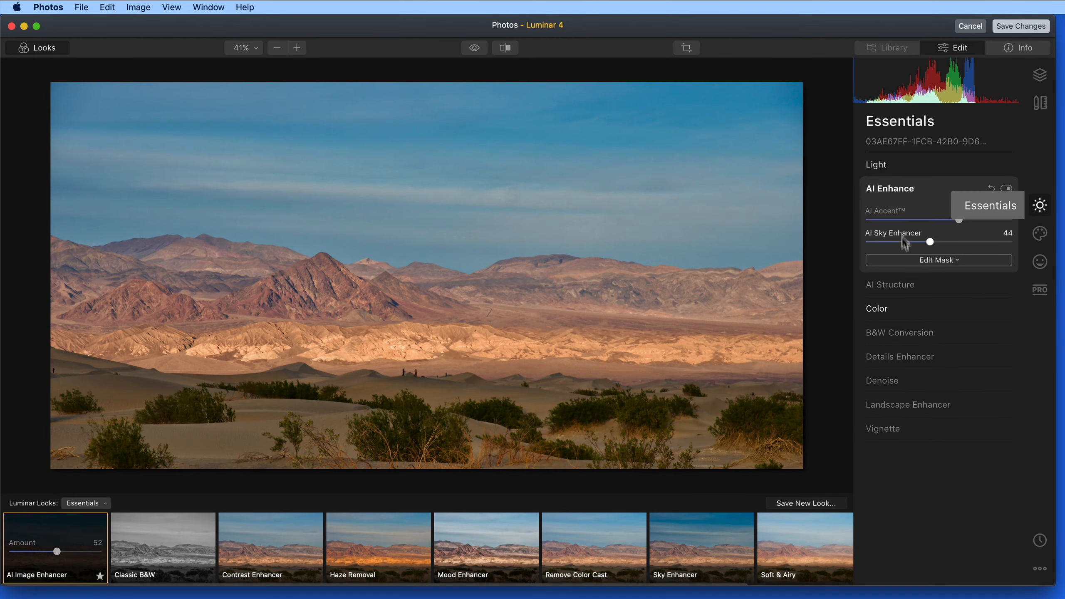
pyautogui.moveTo(907, 247); pyautogui.dragTo(981, 246)
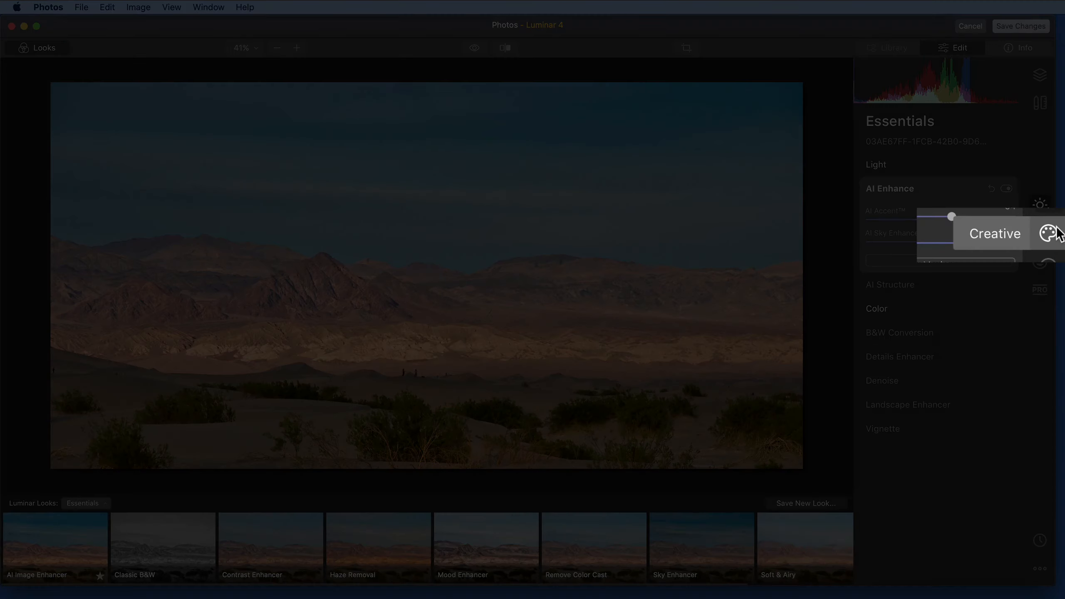
# Try Blue Sky 4 in the Creative AI Sky Replacement filter, and undo it
pyautogui.click(1041, 233)
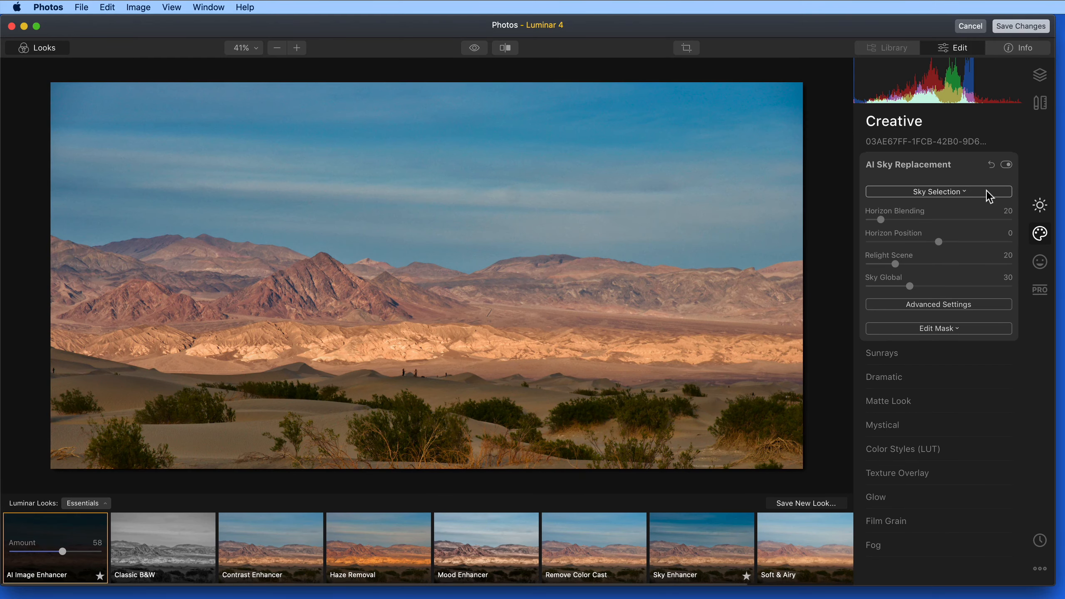
pyautogui.click(990, 195)
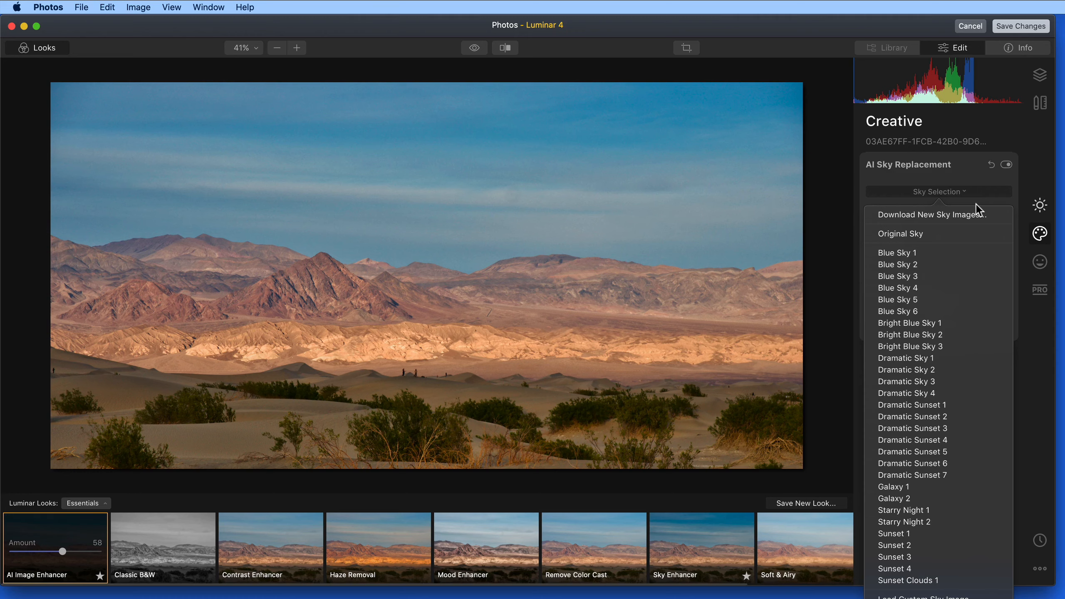
pyautogui.click(928, 288)
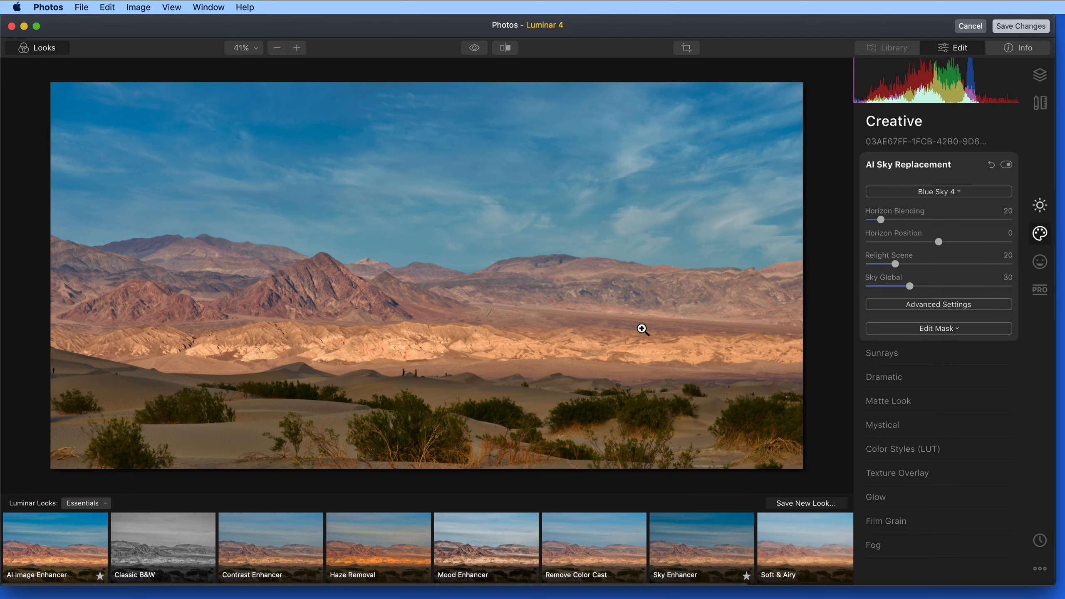
pyautogui.press('super+z')
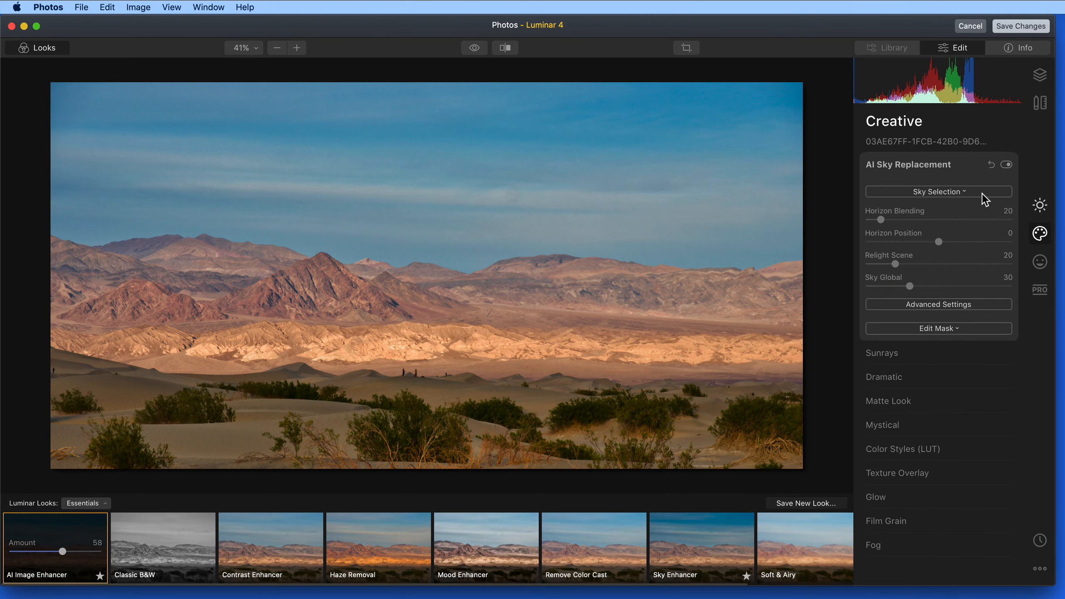
# Try the Blue Sky 4 and Bright Blue Sky 3 presets as replacement skies
pyautogui.click(982, 193)
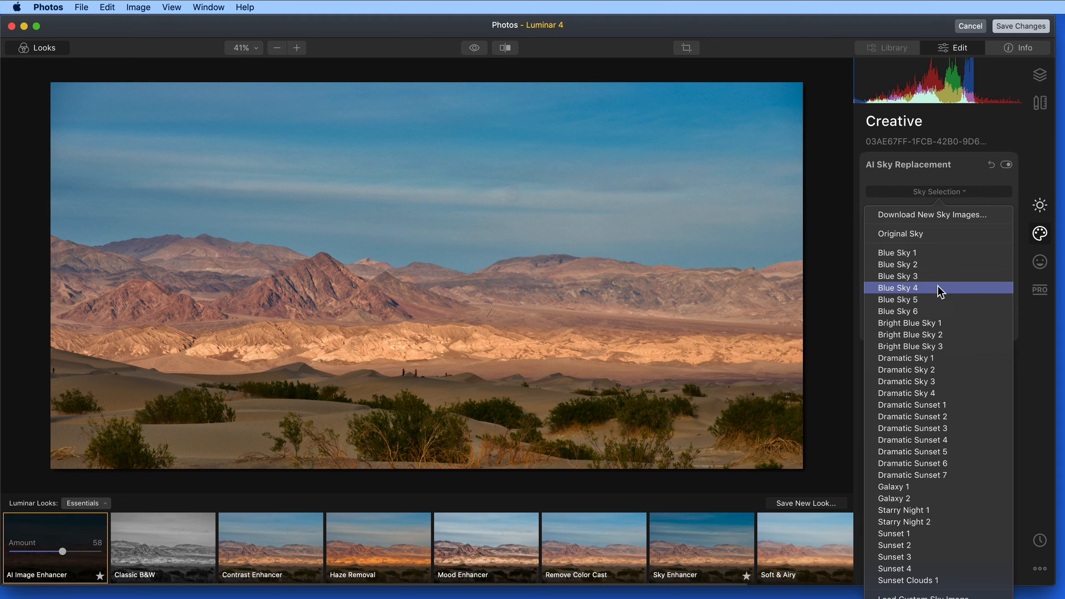
pyautogui.click(941, 290)
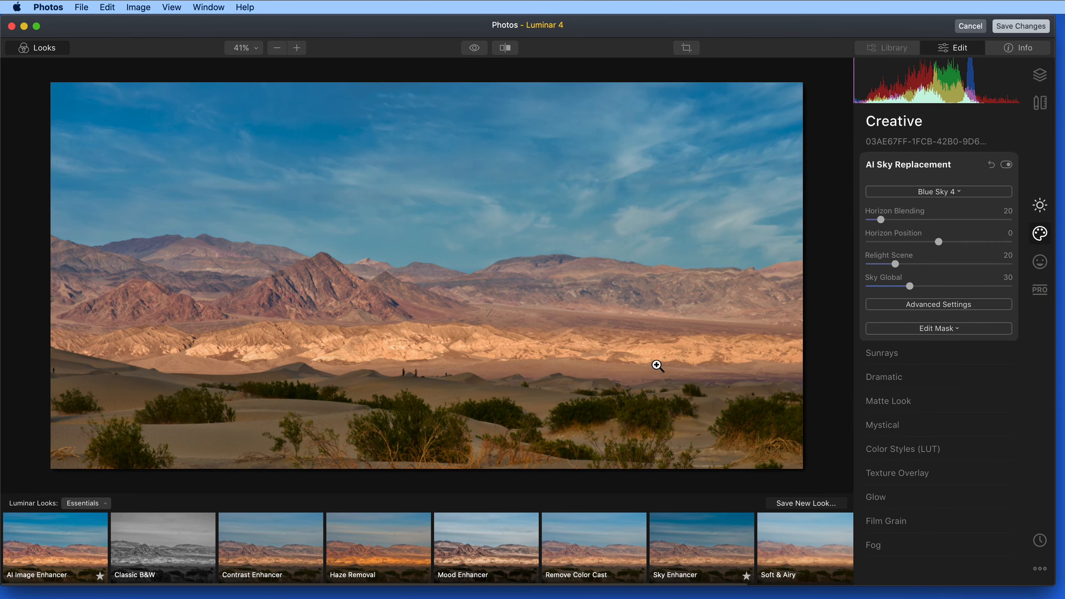
pyautogui.click(974, 195)
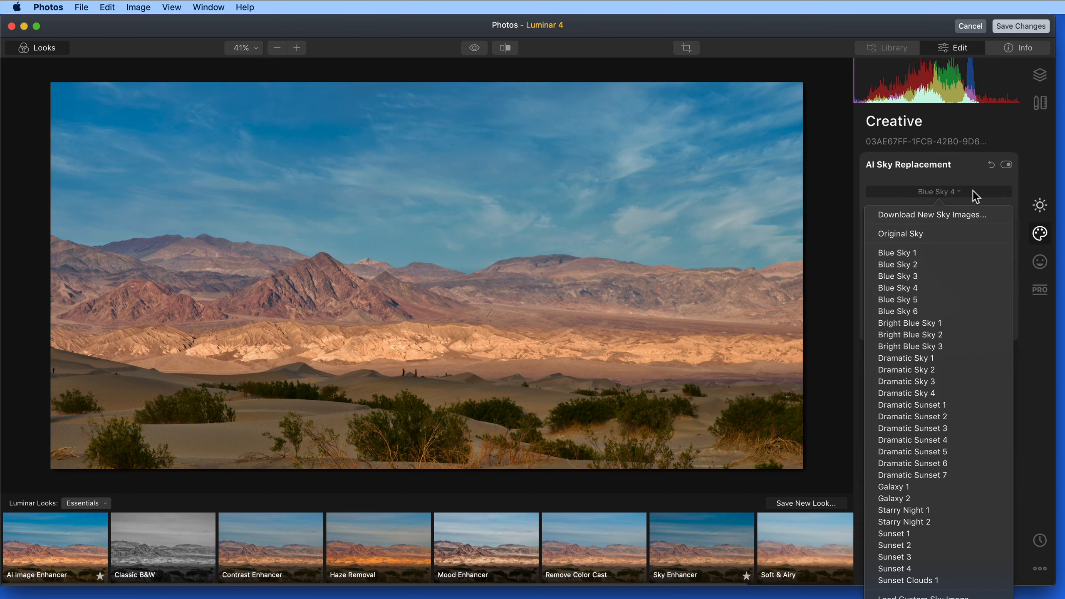
pyautogui.click(967, 346)
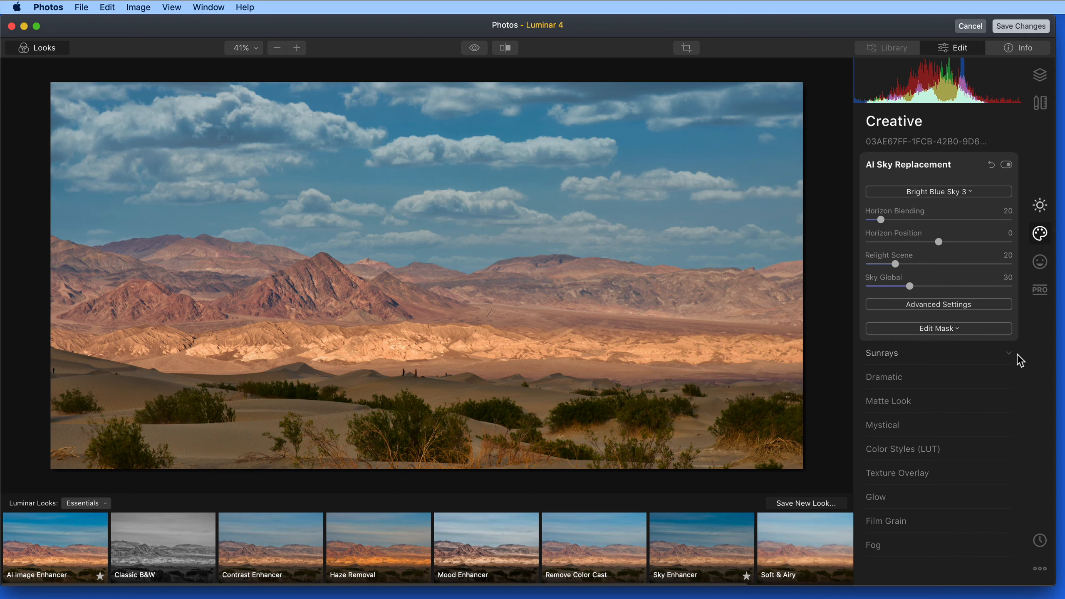
# Replace the sky with Sunset Clouds 1 and enable Flip Sky in the advanced settings
pyautogui.click(995, 193)
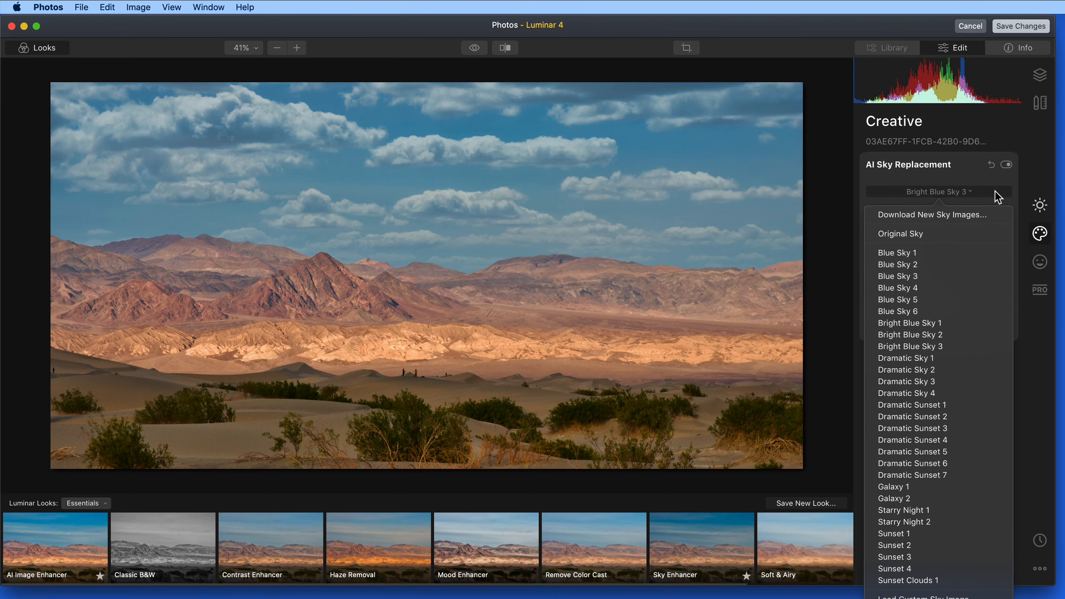
pyautogui.click(959, 583)
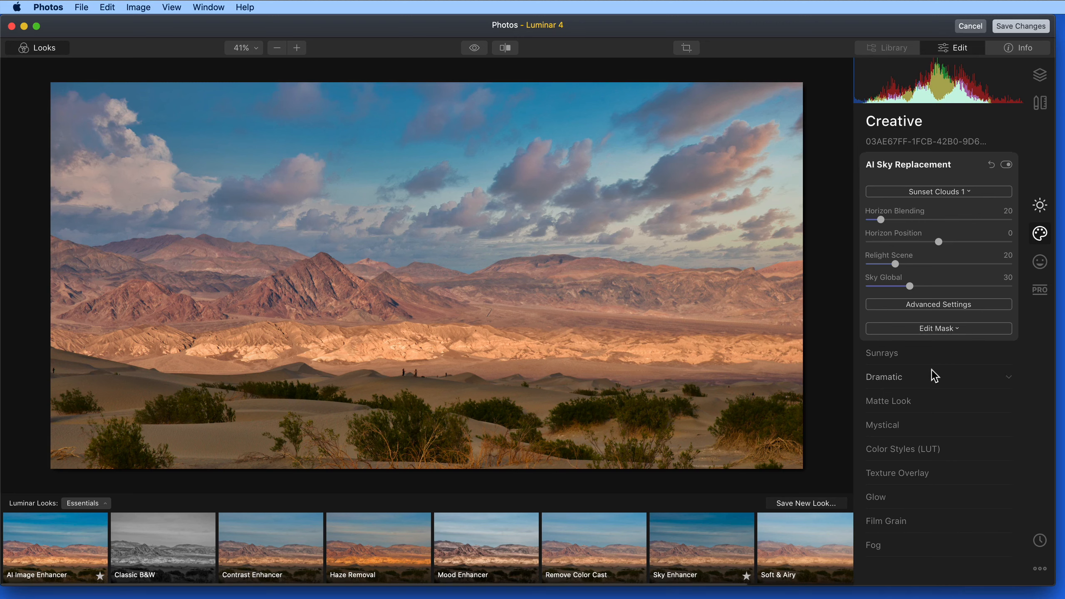
pyautogui.click(1000, 305)
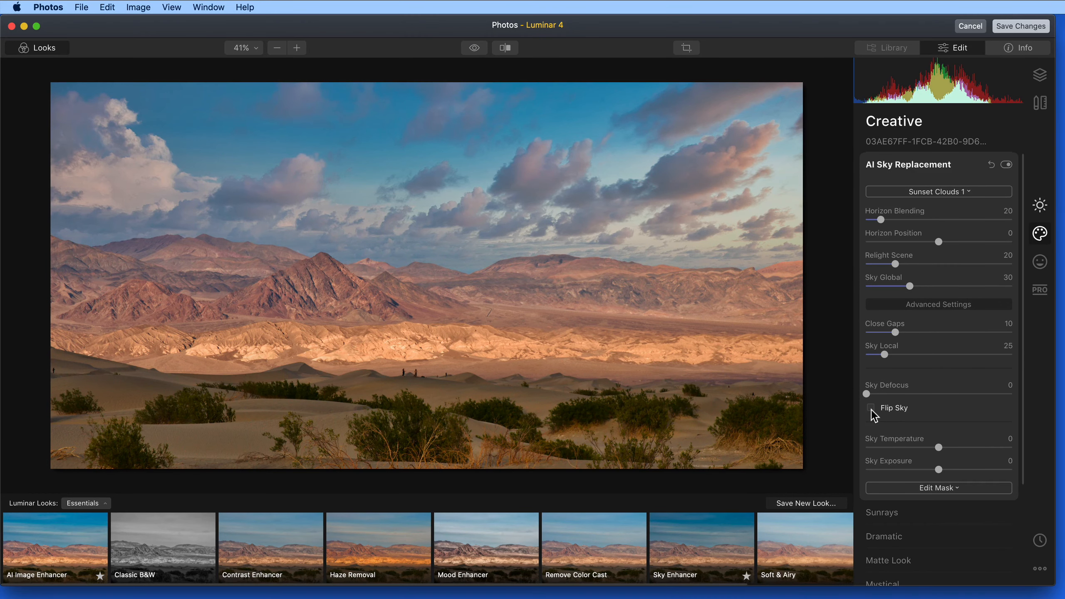
pyautogui.click(870, 409)
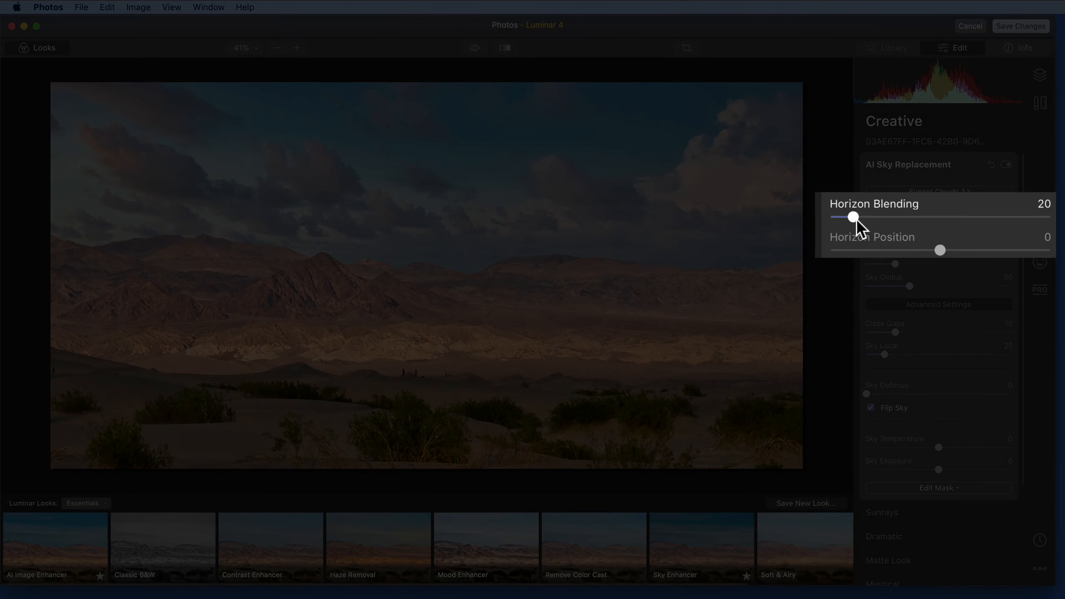
# Set the replacement sky's Horizon Blending to 63 and Horizon Position to 1
pyautogui.moveTo(883, 219); pyautogui.dragTo(976, 223)
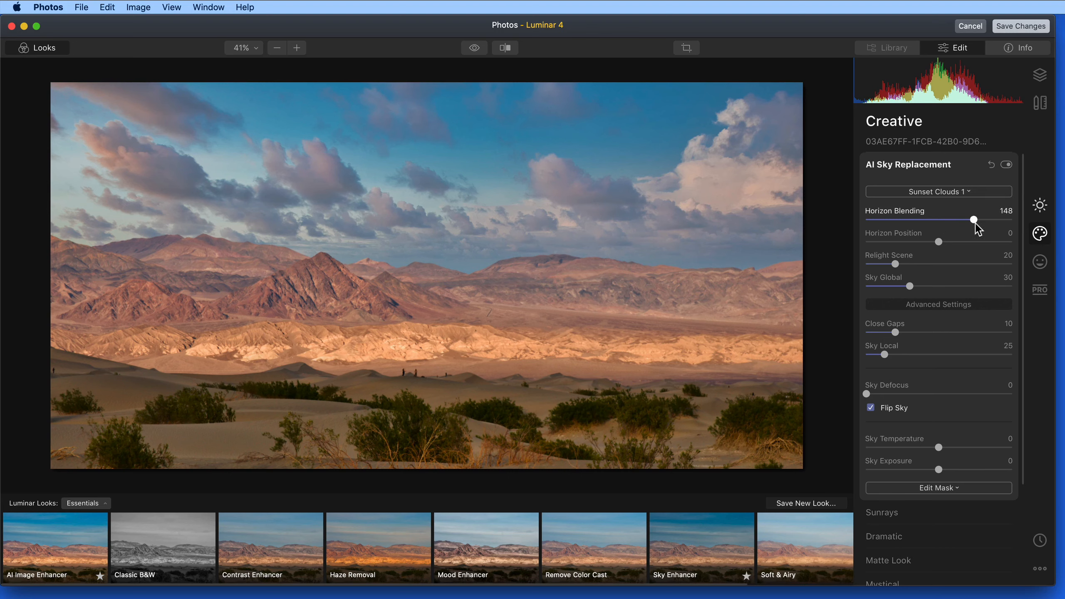
pyautogui.click(957, 243)
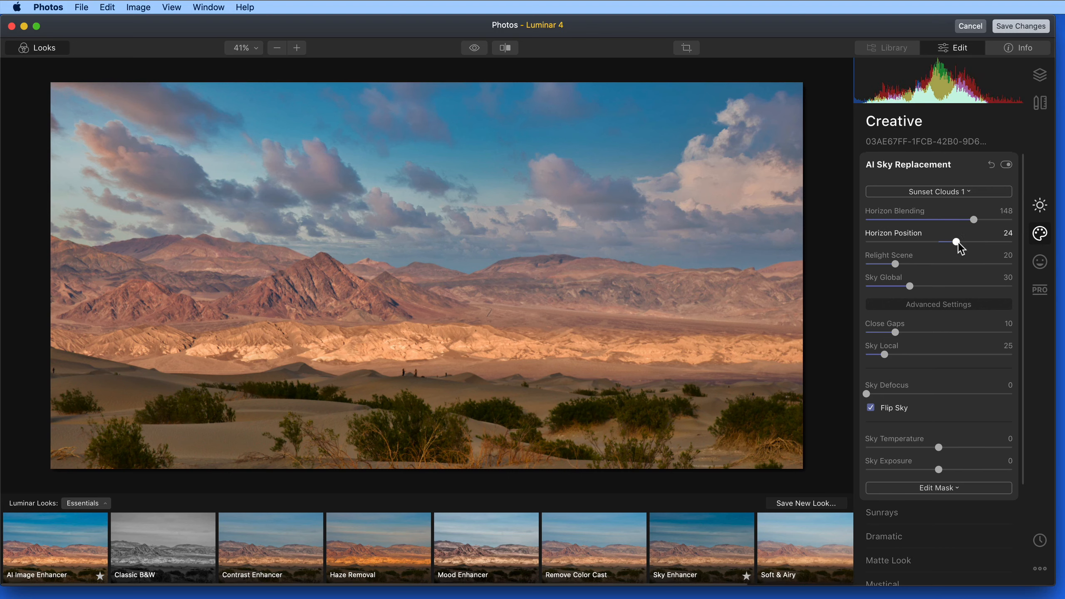
pyautogui.moveTo(958, 243); pyautogui.dragTo(940, 242)
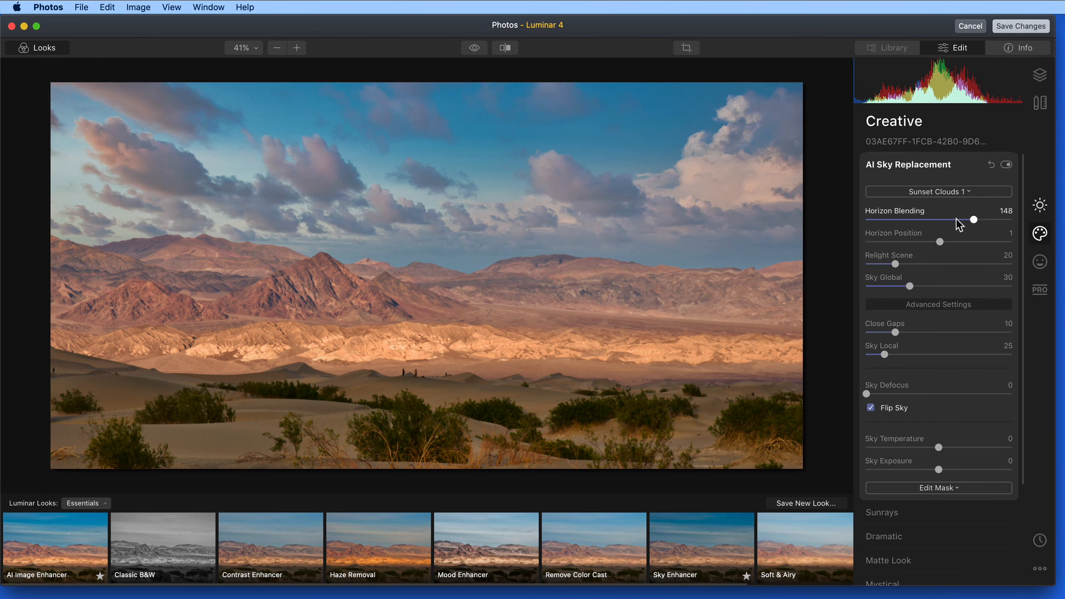
pyautogui.click(912, 218)
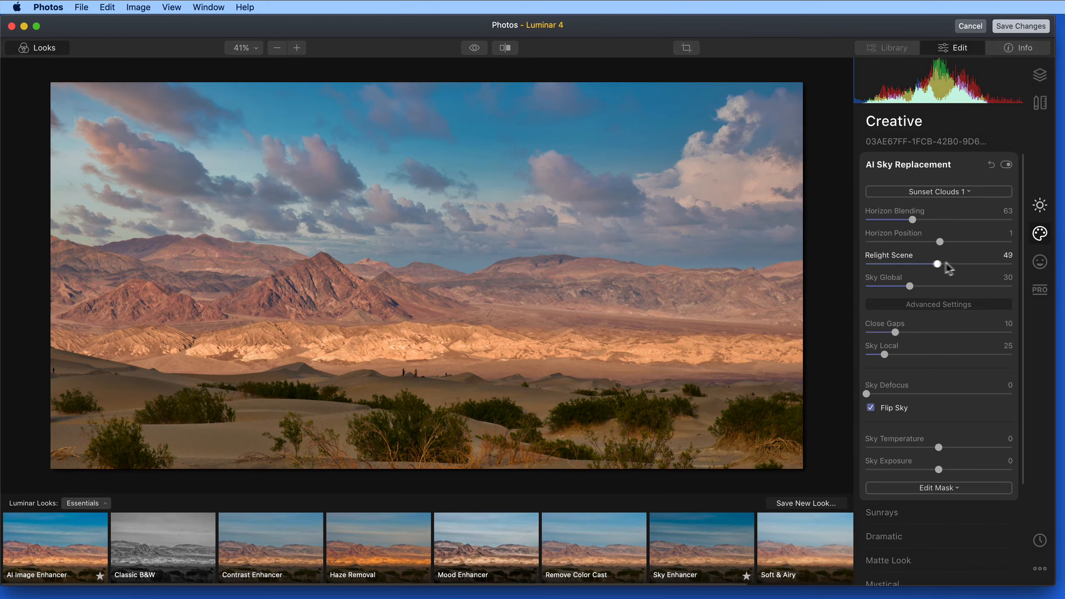
# Set Relight Scene to 85 and Sky Global to 85 for the replacement sky
pyautogui.moveTo(947, 264); pyautogui.dragTo(986, 264)
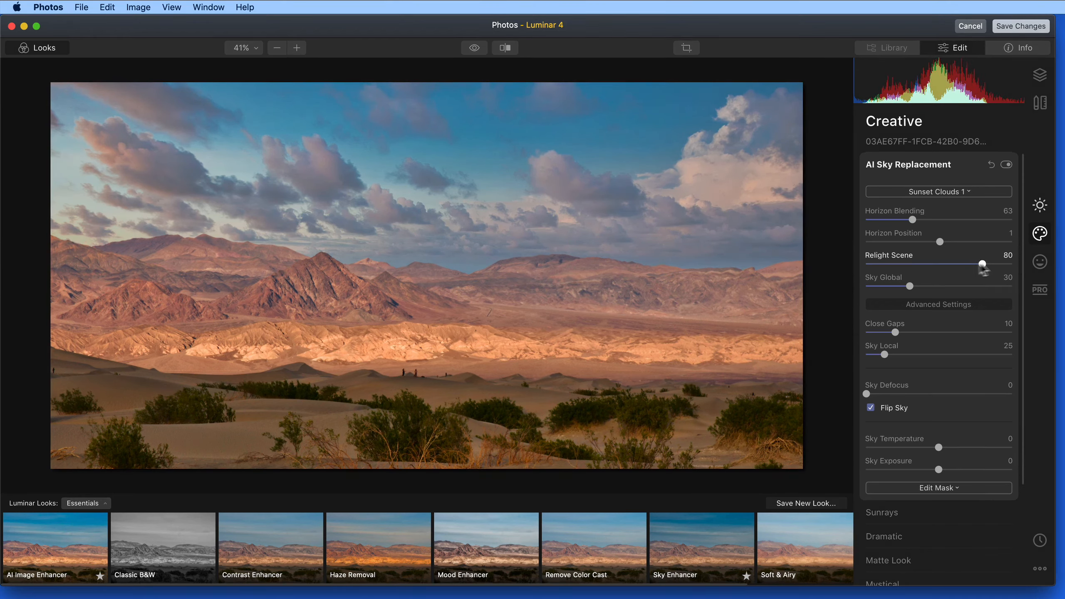
pyautogui.moveTo(986, 264); pyautogui.dragTo(877, 265)
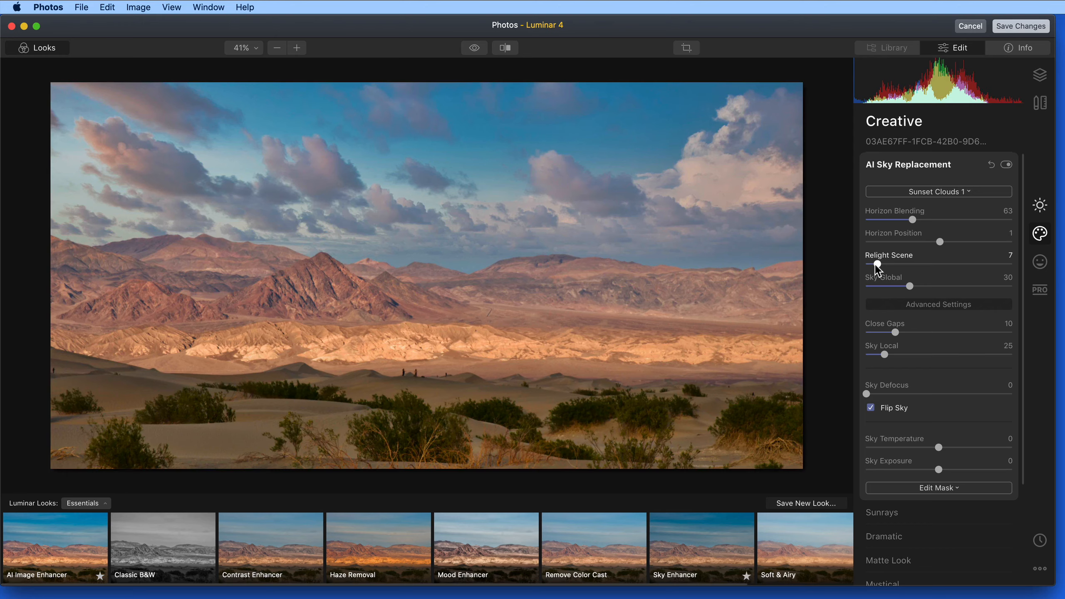
pyautogui.moveTo(877, 265); pyautogui.dragTo(992, 264)
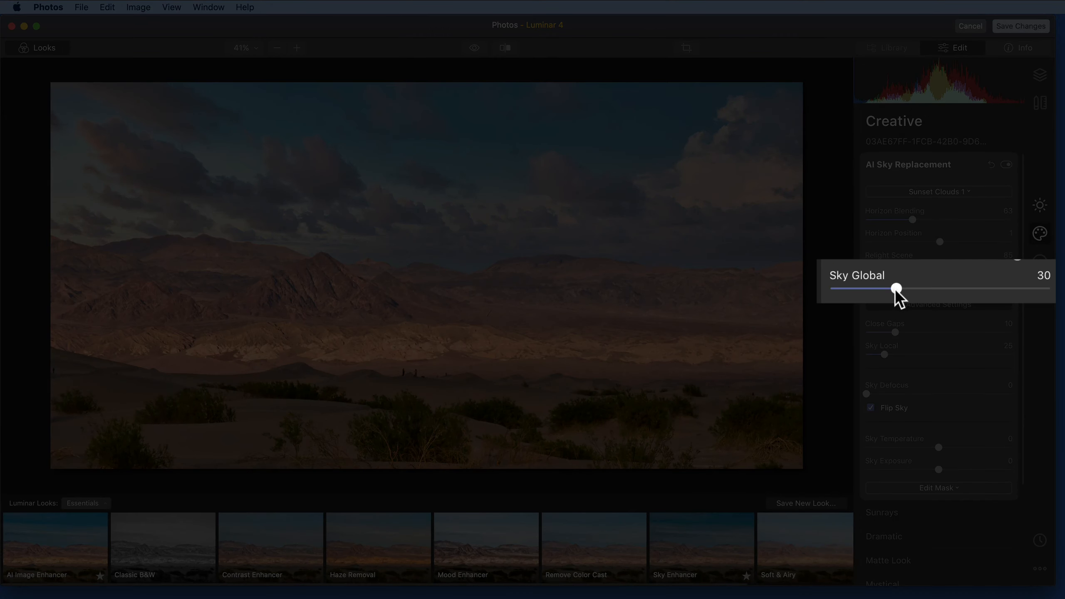
pyautogui.moveTo(894, 288); pyautogui.dragTo(861, 292)
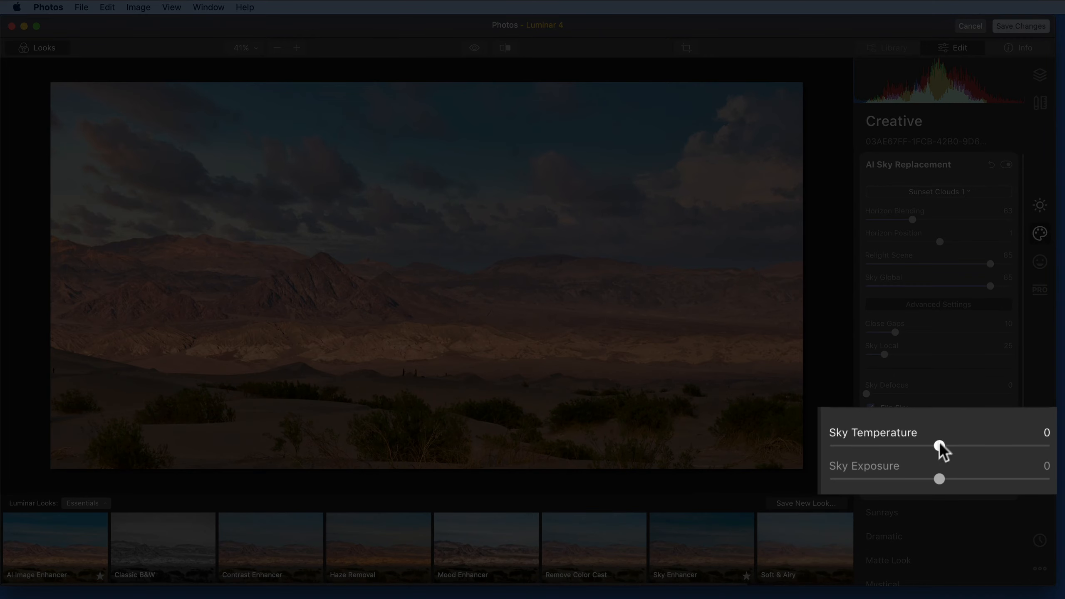
# Set Sky Temperature to -10 and Sky Exposure to -3, and compare the result with the original photo
pyautogui.moveTo(939, 447); pyautogui.dragTo(927, 448)
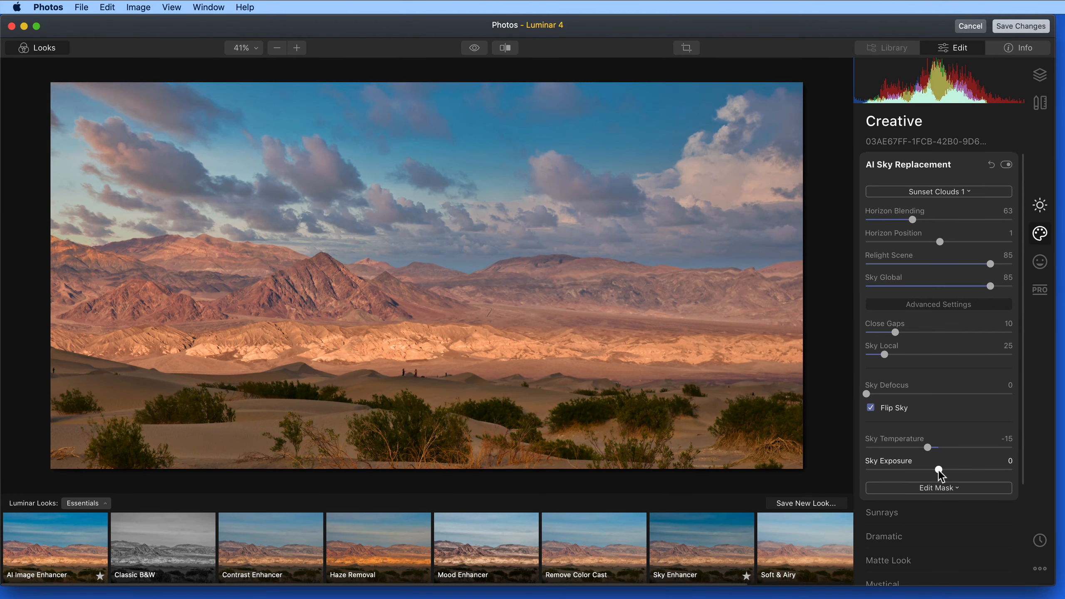
pyautogui.moveTo(938, 470); pyautogui.dragTo(973, 443)
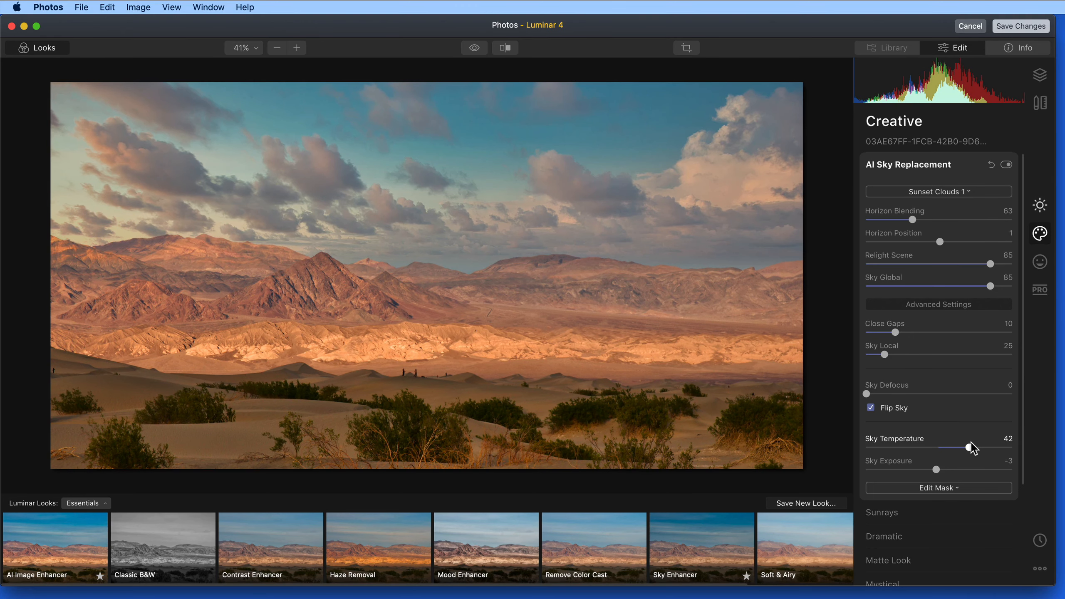
pyautogui.click(931, 447)
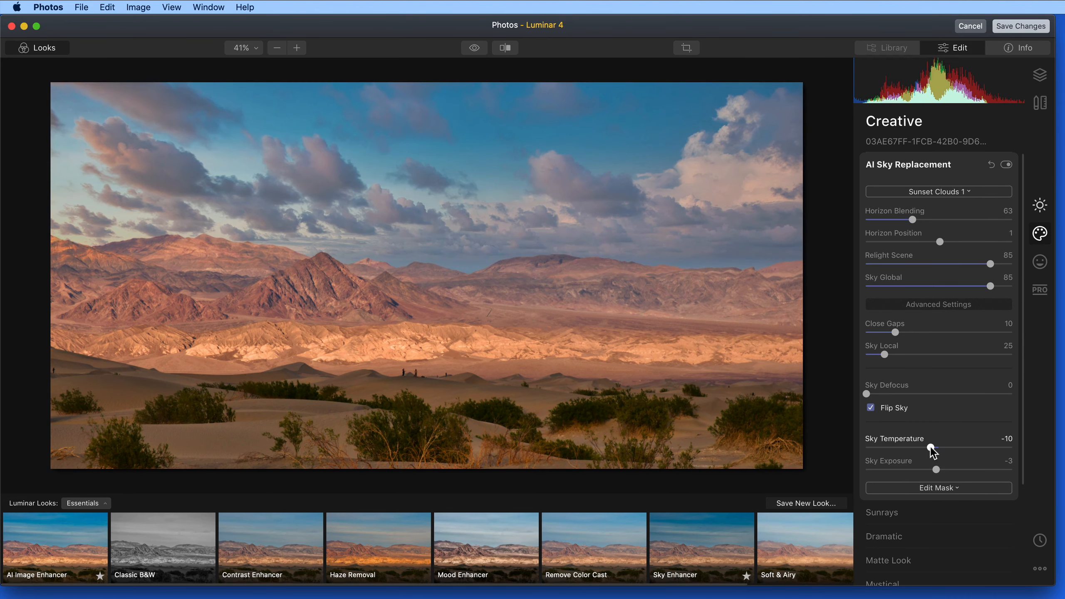
pyautogui.click(480, 49)
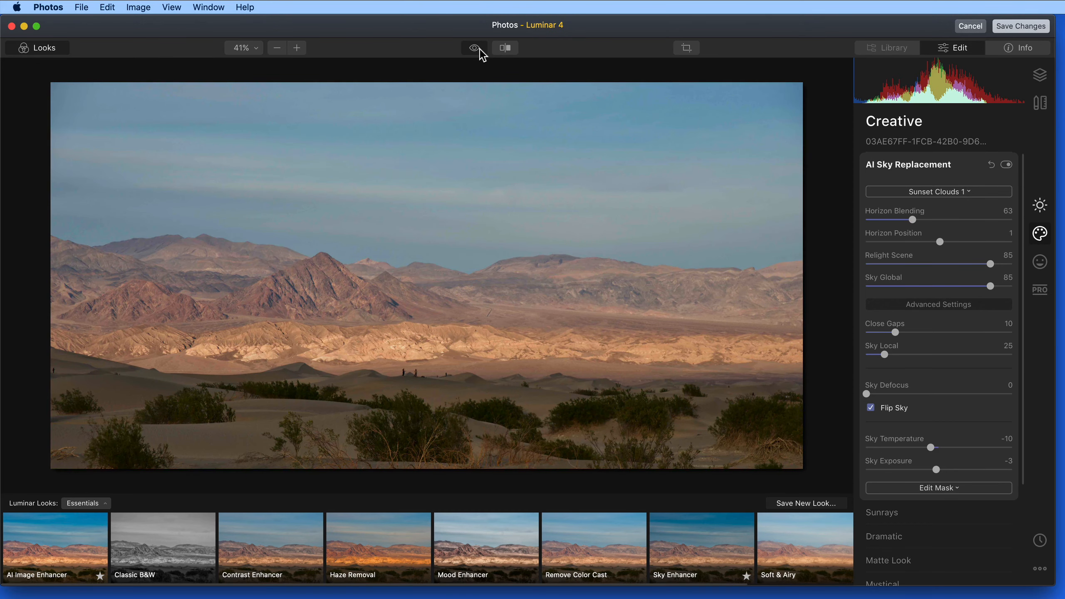
pyautogui.click(480, 48)
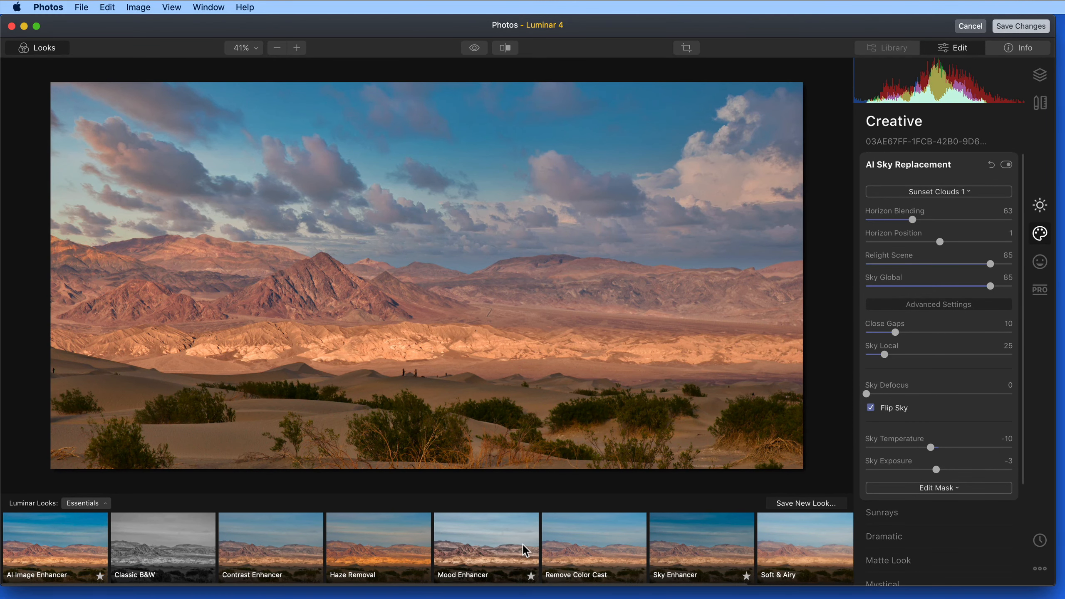
# Apply the Mood Enhancer look to the photo and save the changes back to Photos
pyautogui.click(524, 545)
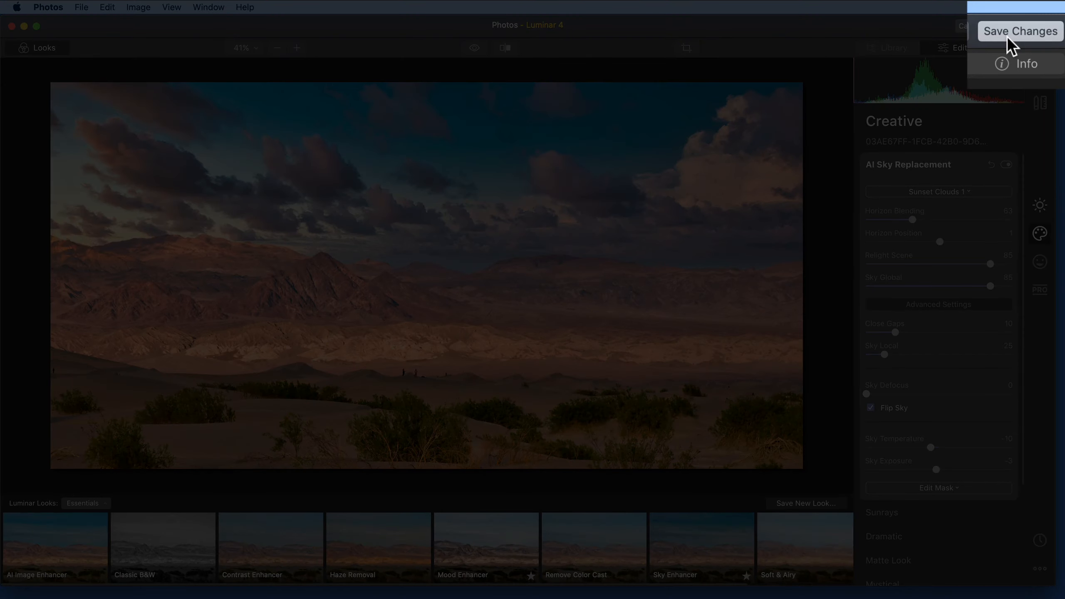
pyautogui.click(1016, 28)
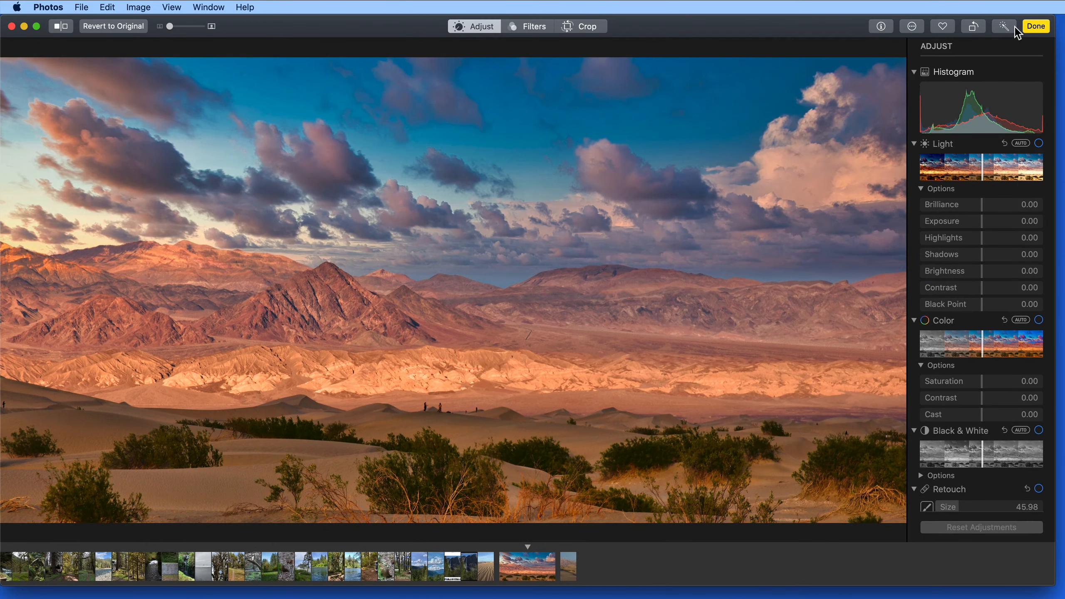
# Crop off the lower strip of dunes and bushes with a freeform crop and finish editing the photo
pyautogui.press('c')
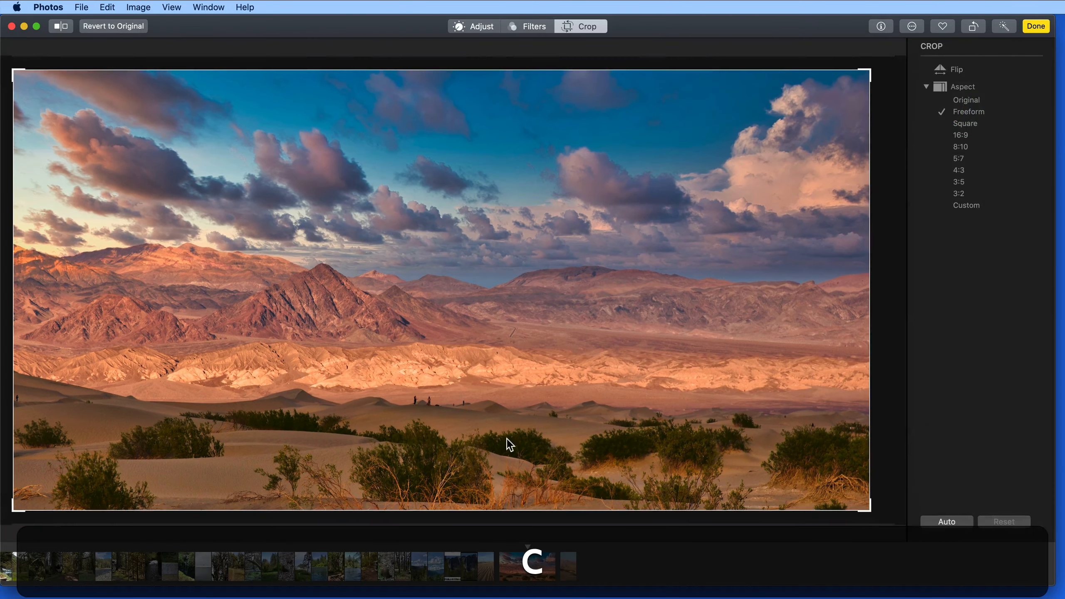
pyautogui.moveTo(451, 507); pyautogui.dragTo(443, 453)
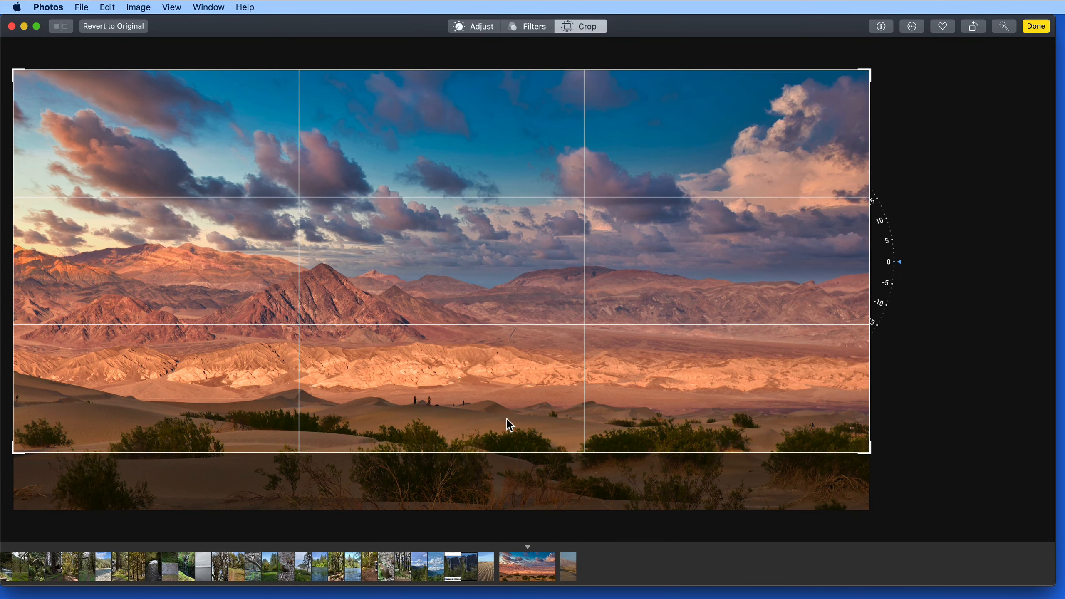
pyautogui.press('Return')
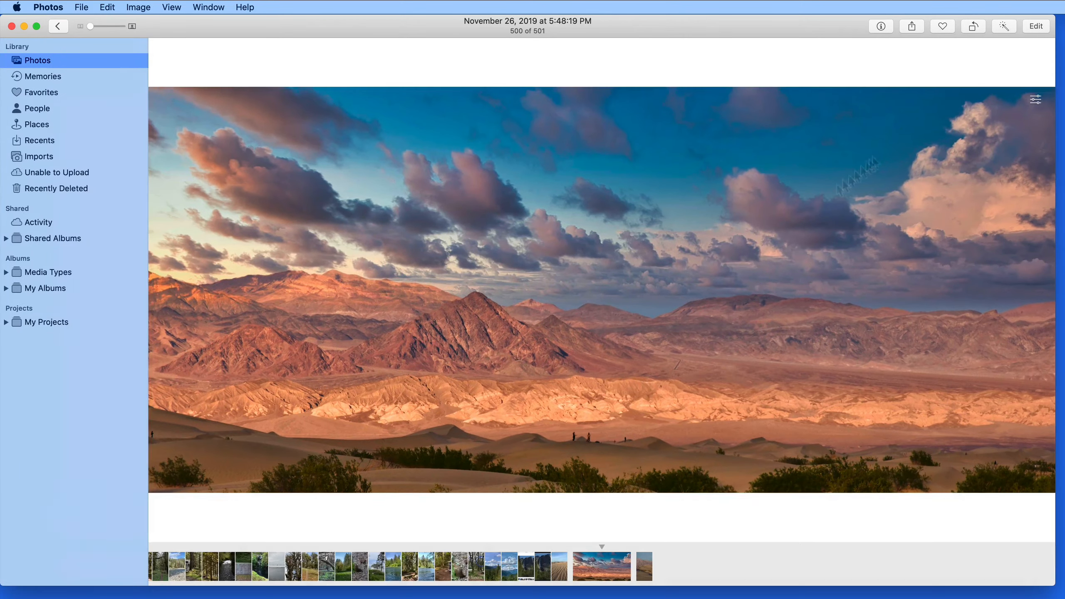